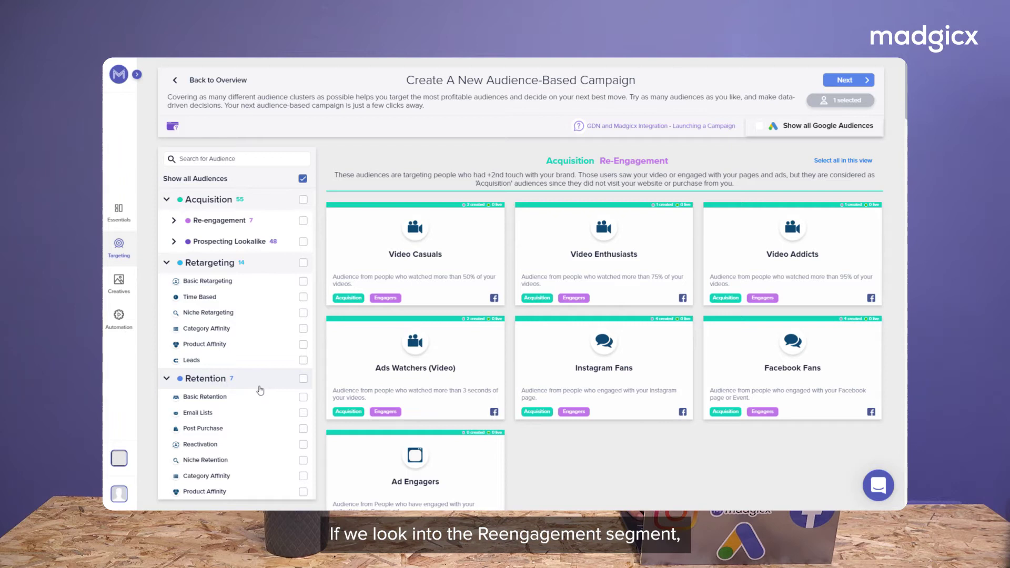
Show only the Re-engagement acquisition audiences, then clear that filter again
click(303, 221)
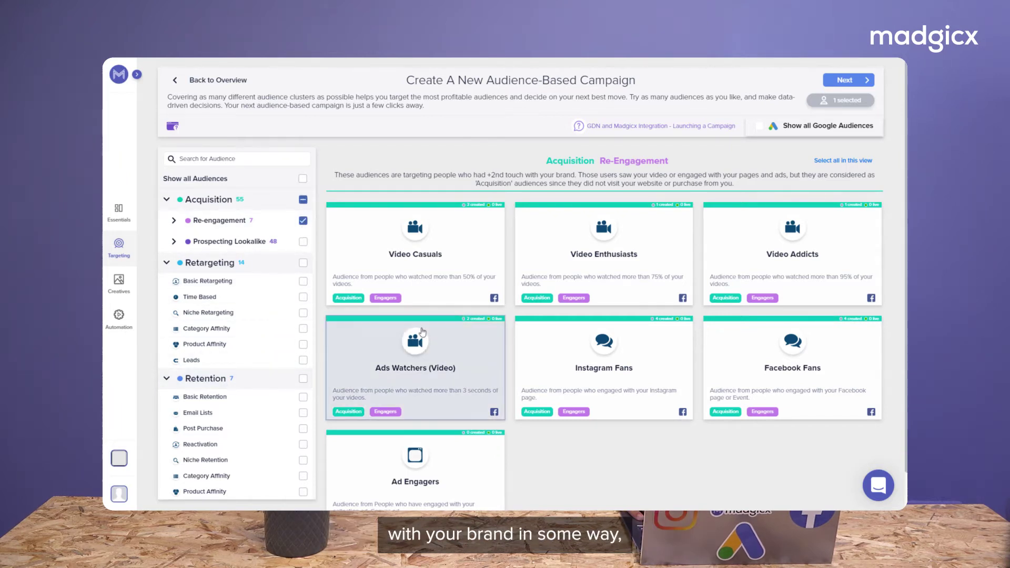
scroll(420, 350, down, 1)
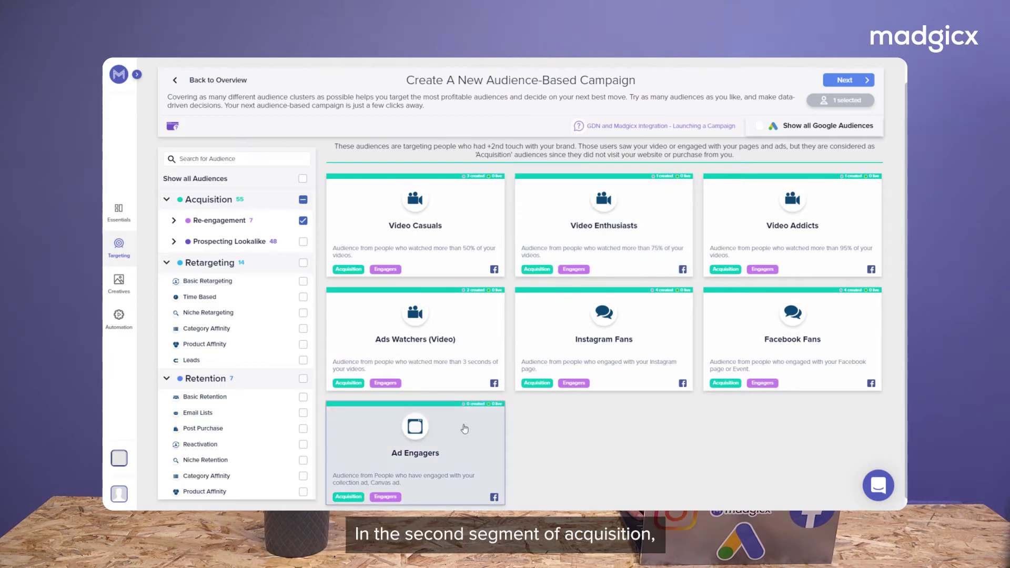
click(303, 222)
Filter the list to Prospecting Lookalike audiences and briefly view the App Guide help panel
click(303, 242)
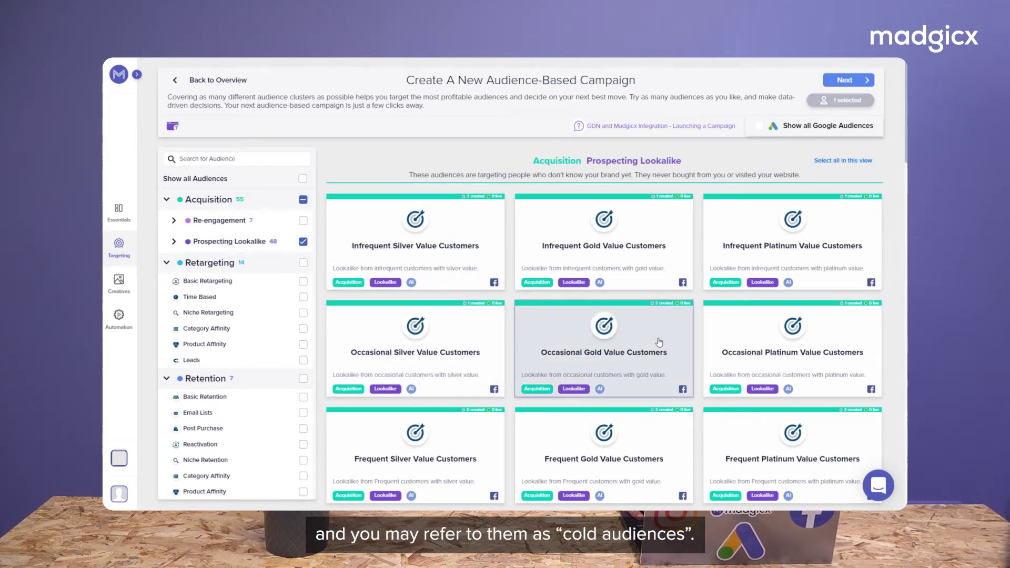
scroll(659, 342, down, 1)
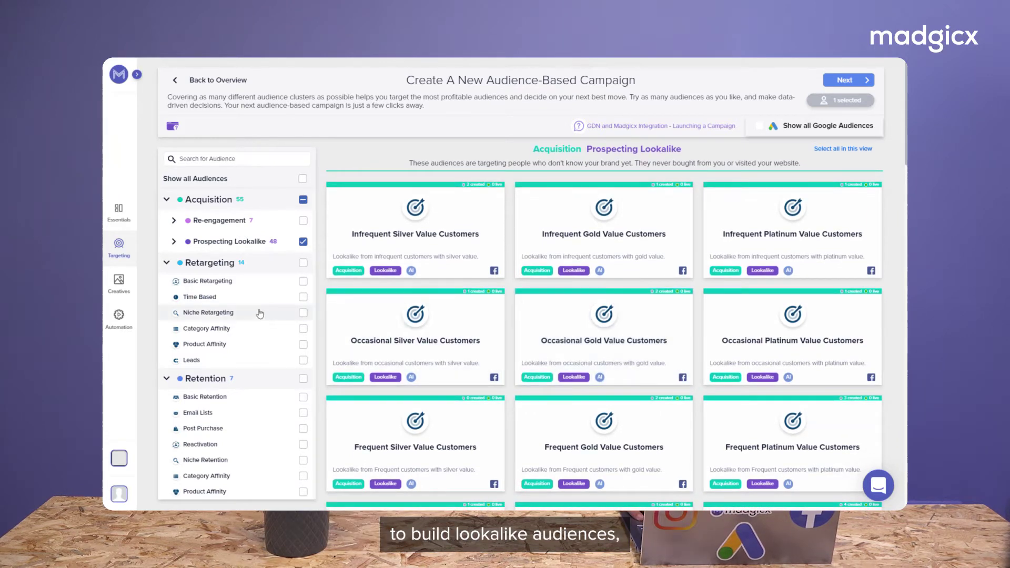
mouse_move(112, 258)
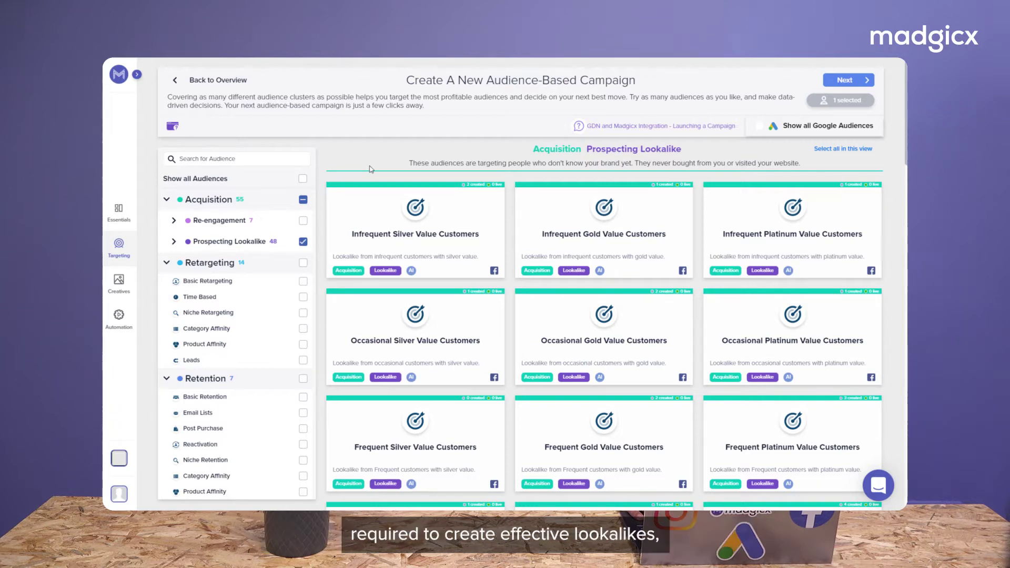
click(173, 128)
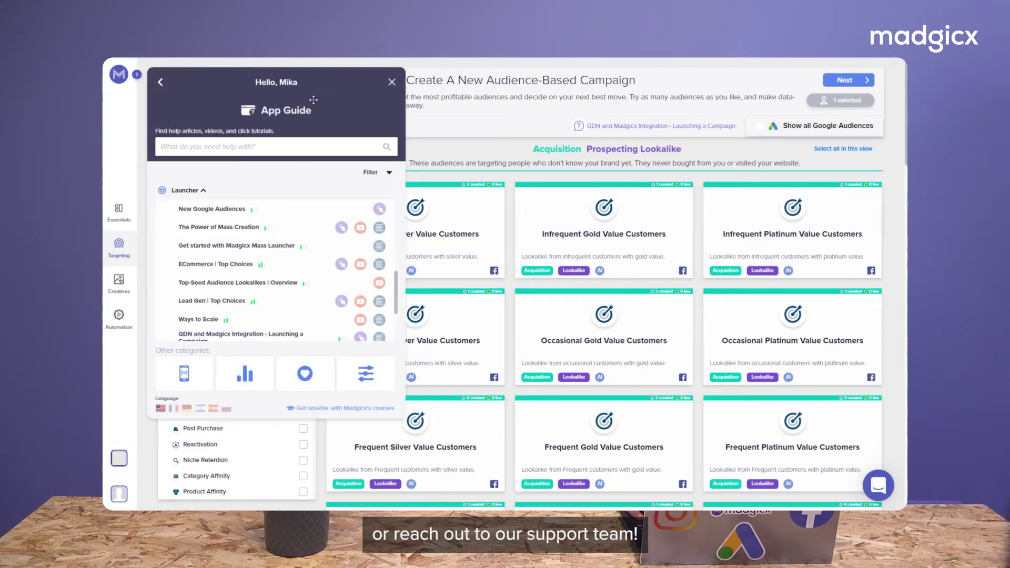
click(392, 83)
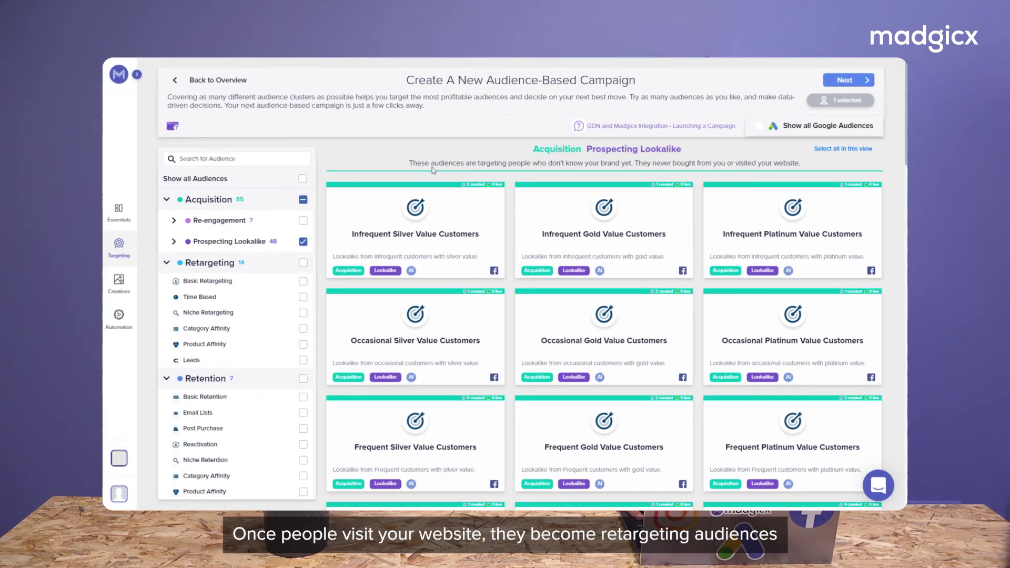
Swap the Prospecting Lookalike filter for Retargeting, then switch to Retention audiences only
click(303, 242)
click(303, 263)
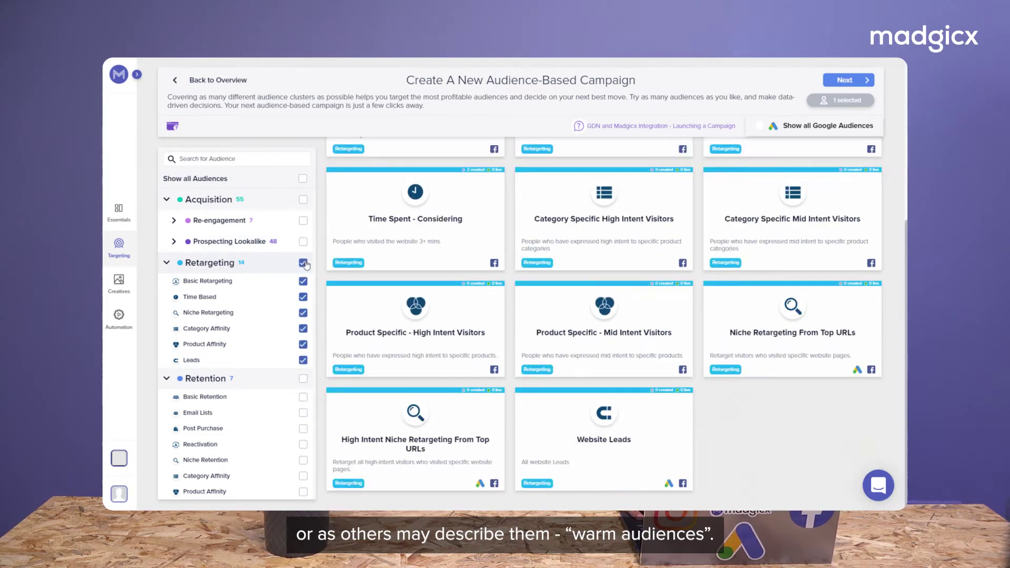
scroll(526, 285, up, 5)
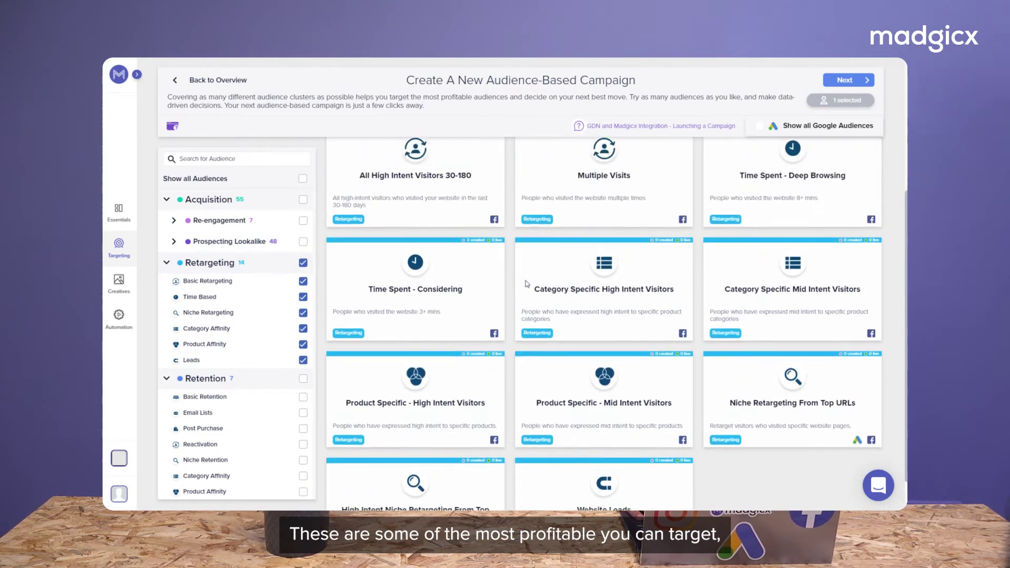
scroll(526, 284, up, 1)
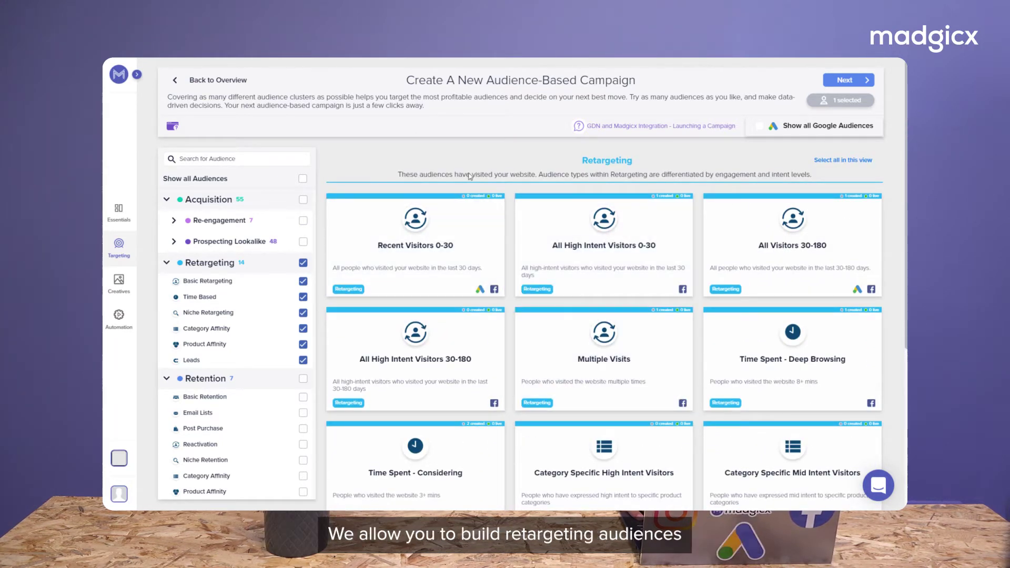
scroll(461, 372, down, 5)
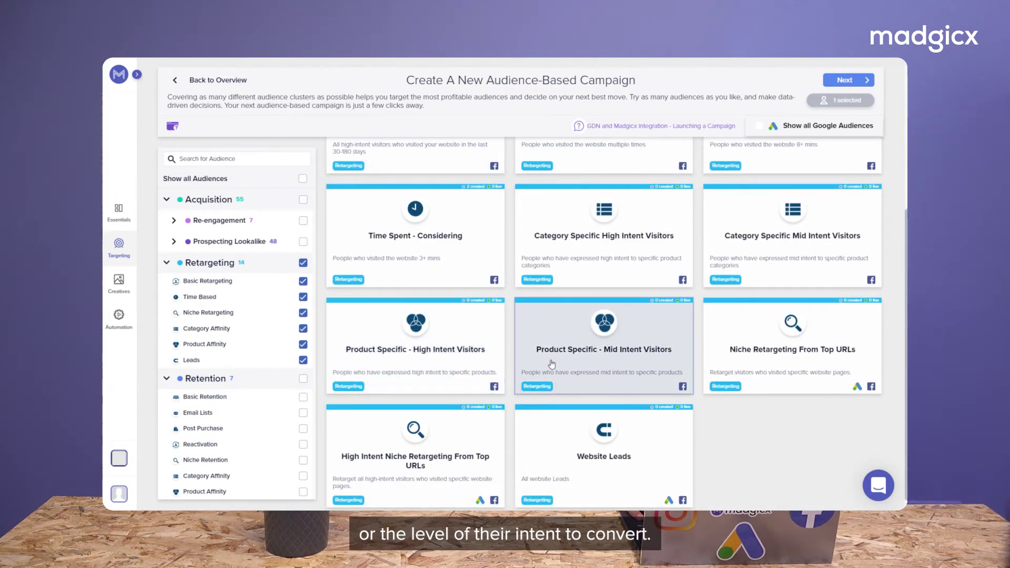
click(303, 379)
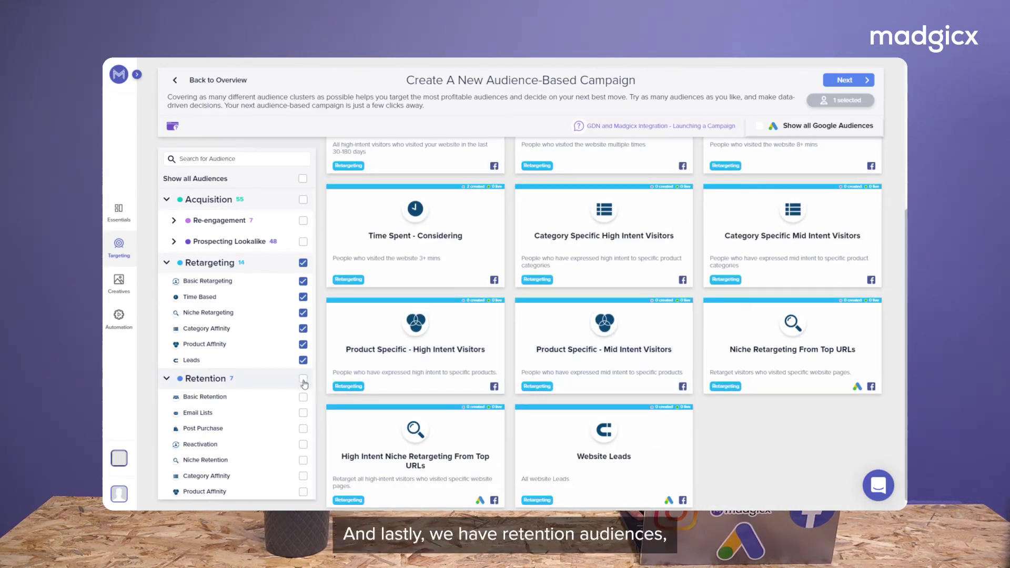
click(303, 262)
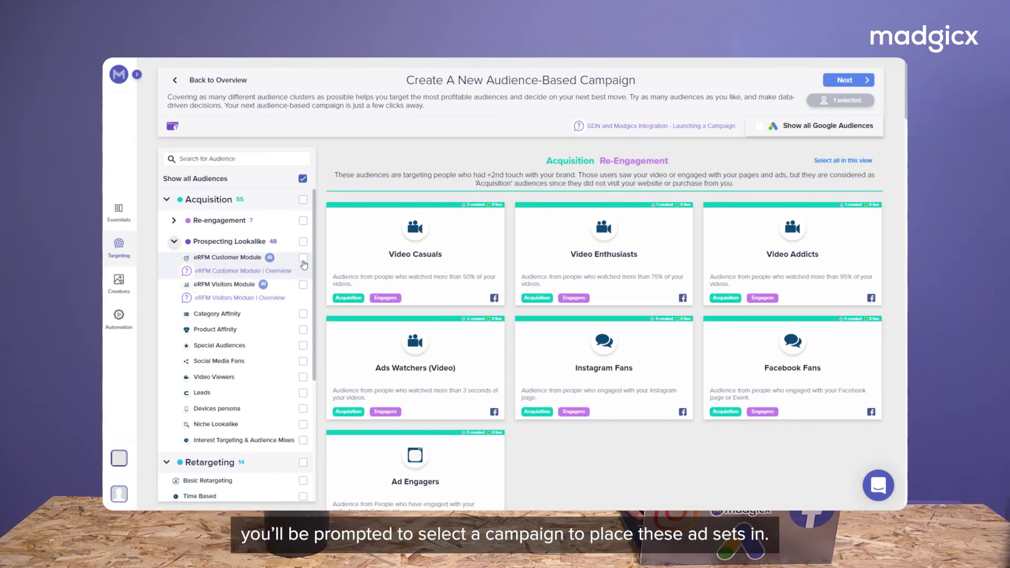
Filter to eRFM Customer and Visitors Module lookalikes and select Infrequent Silver and Gold Value Customers
click(304, 262)
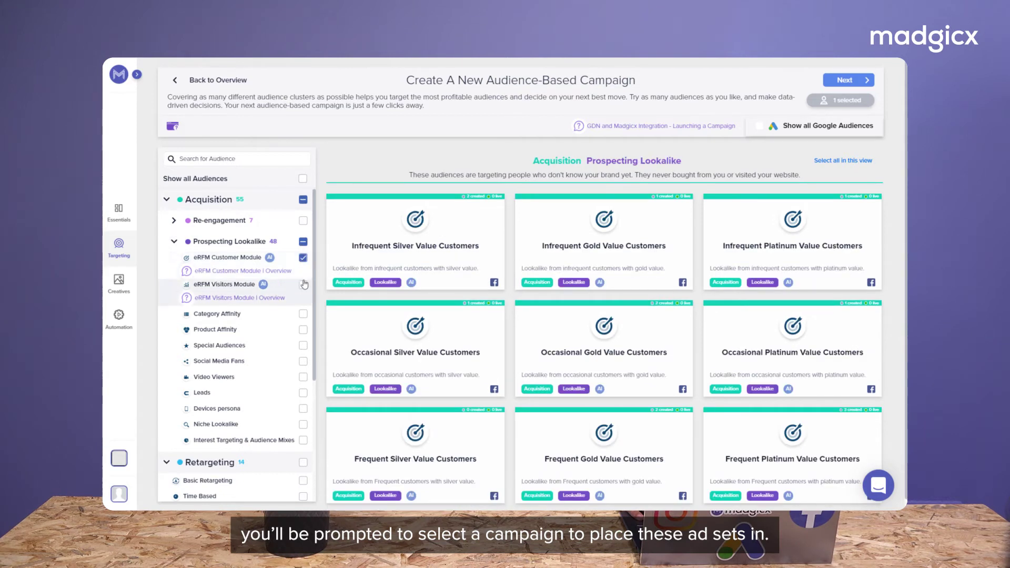
click(303, 285)
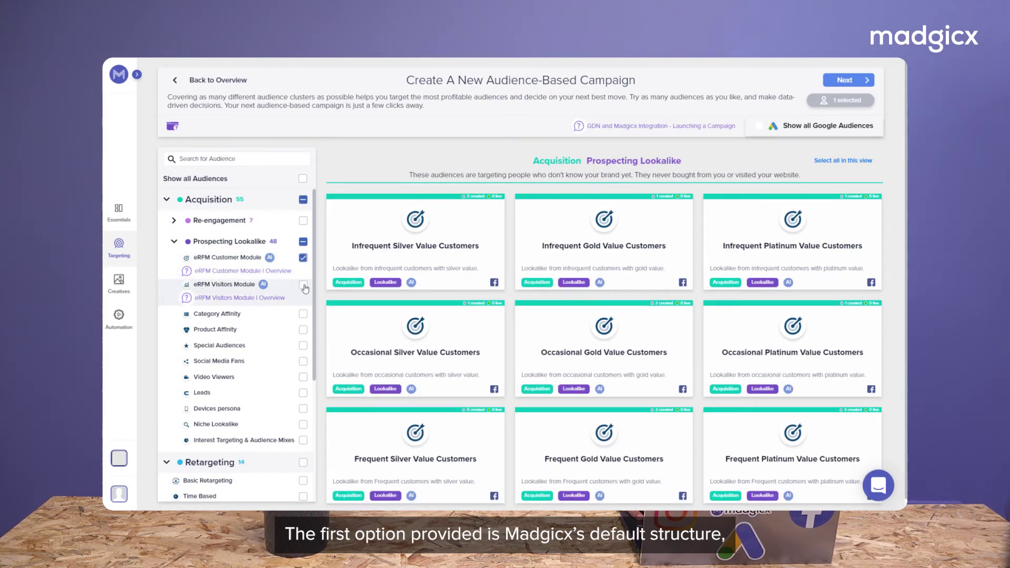
click(422, 248)
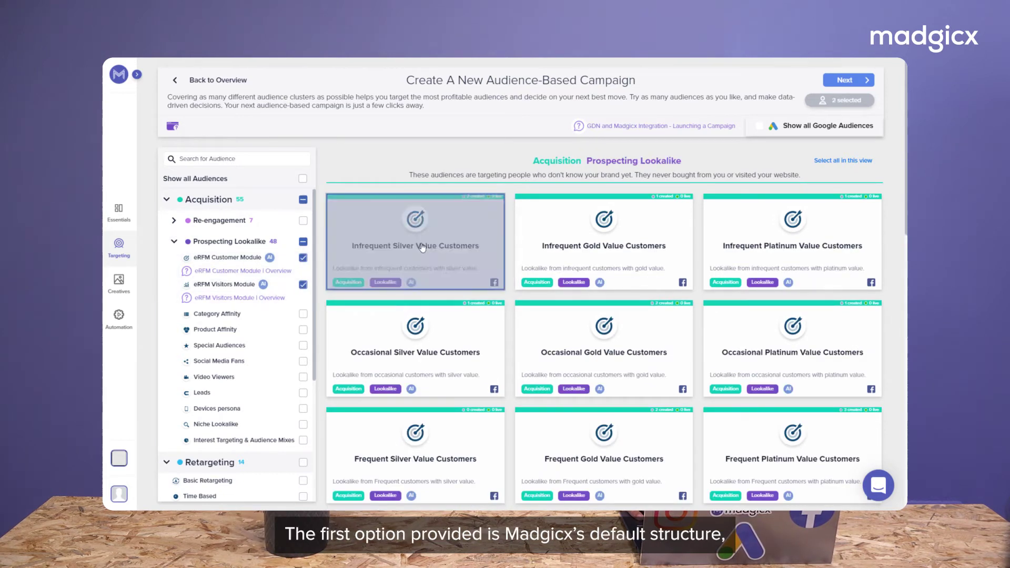
click(539, 257)
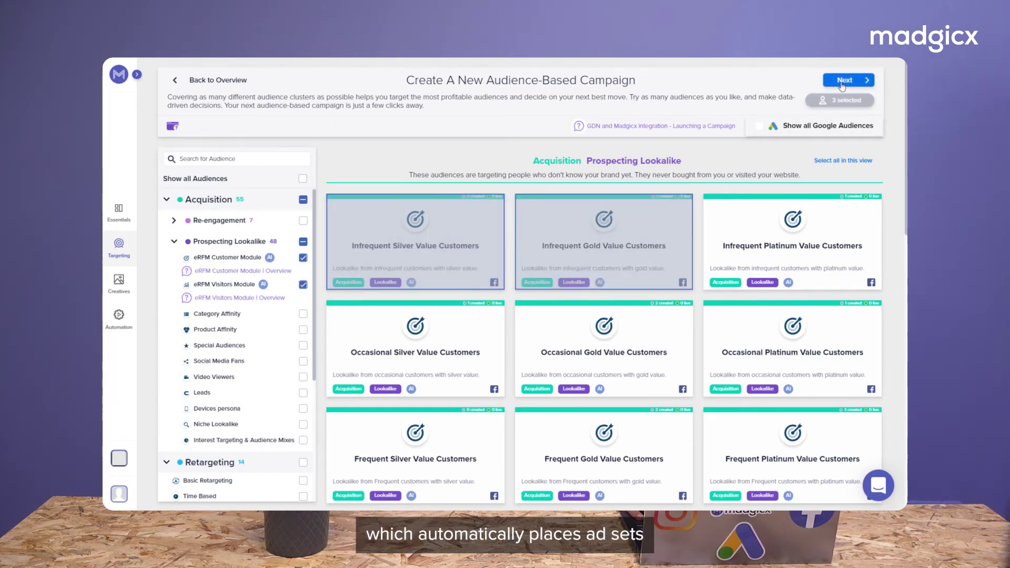
click(845, 80)
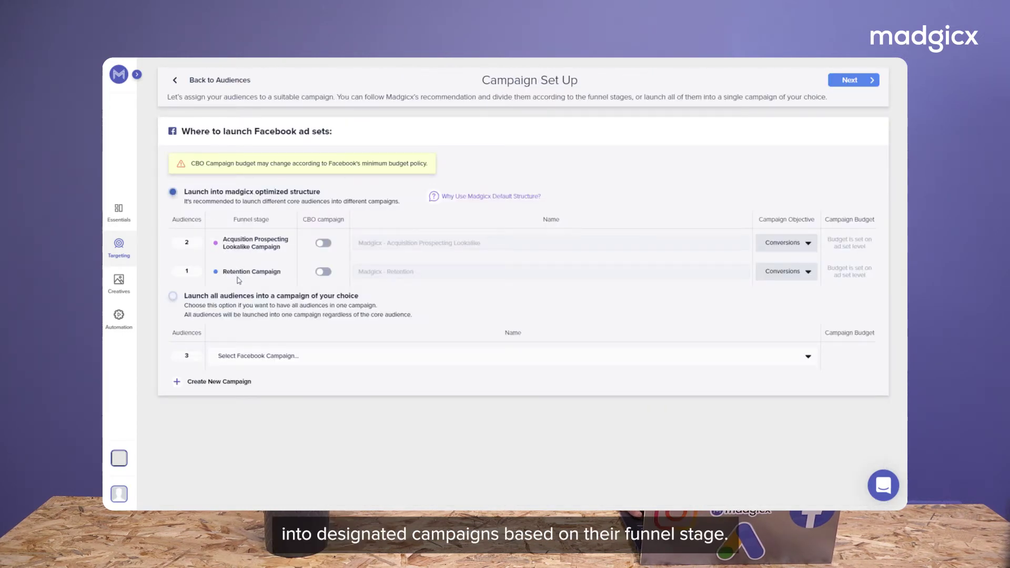
Choose 'Launch into madgicx optimized structure' after dismissing the new campaign form
click(174, 298)
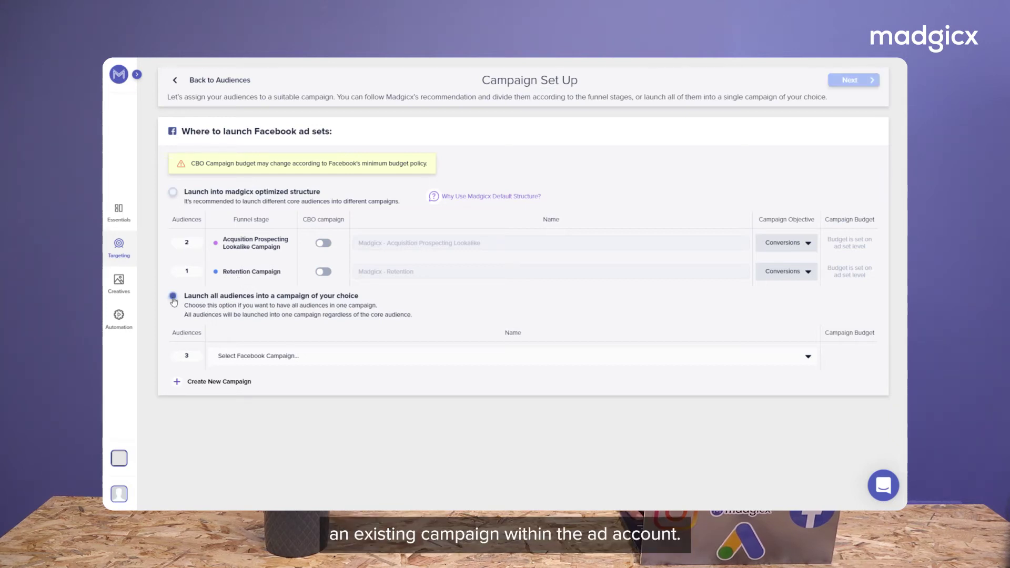
click(179, 383)
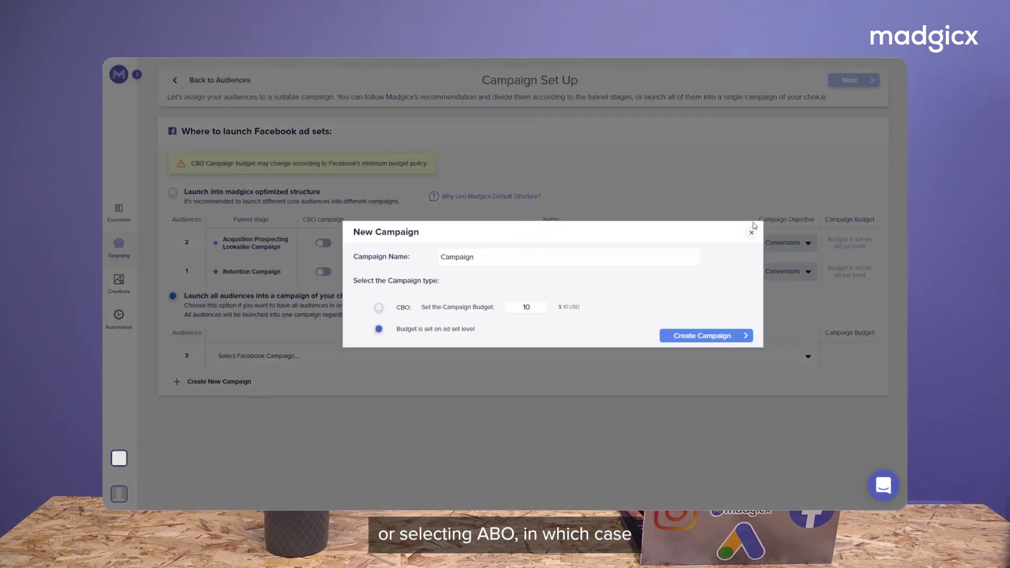
click(752, 233)
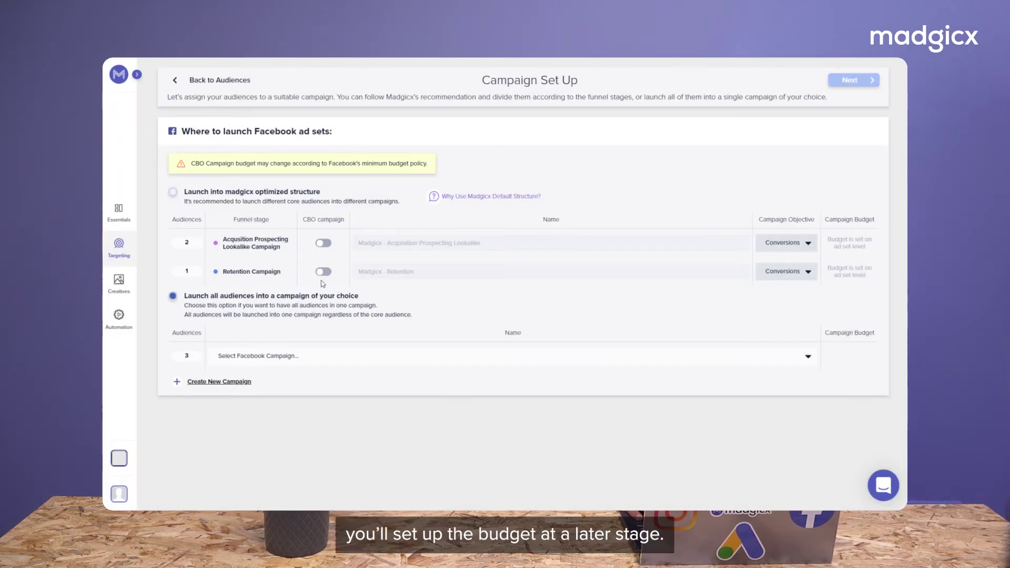
click(173, 193)
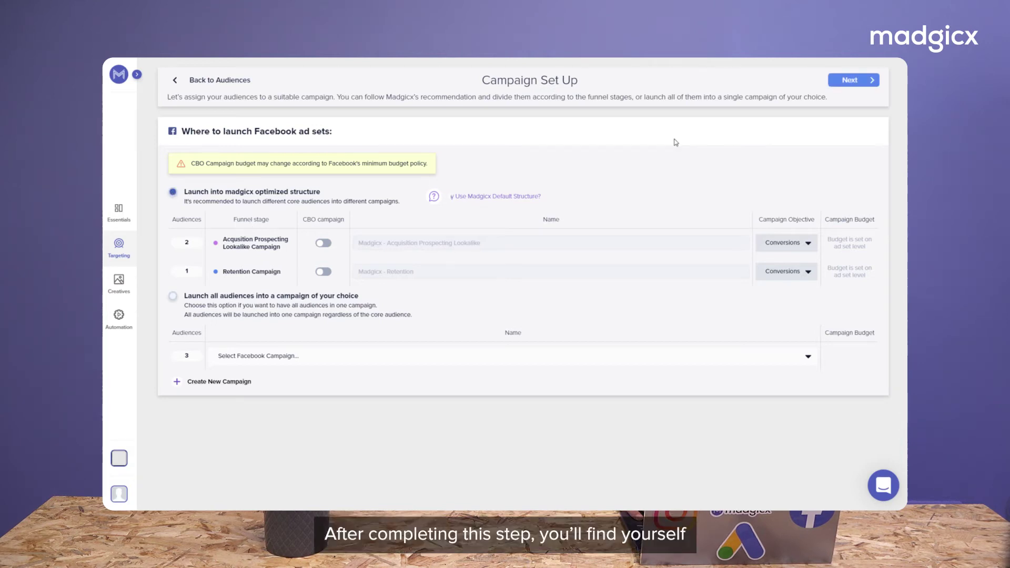
Grade the ad creatives by Impressions
click(850, 80)
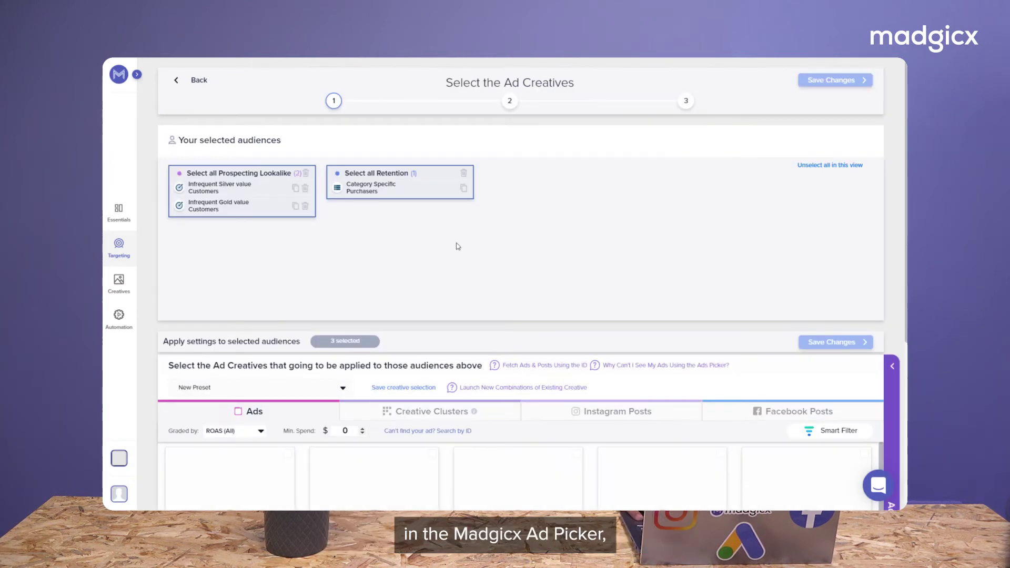
scroll(458, 247, down, 4)
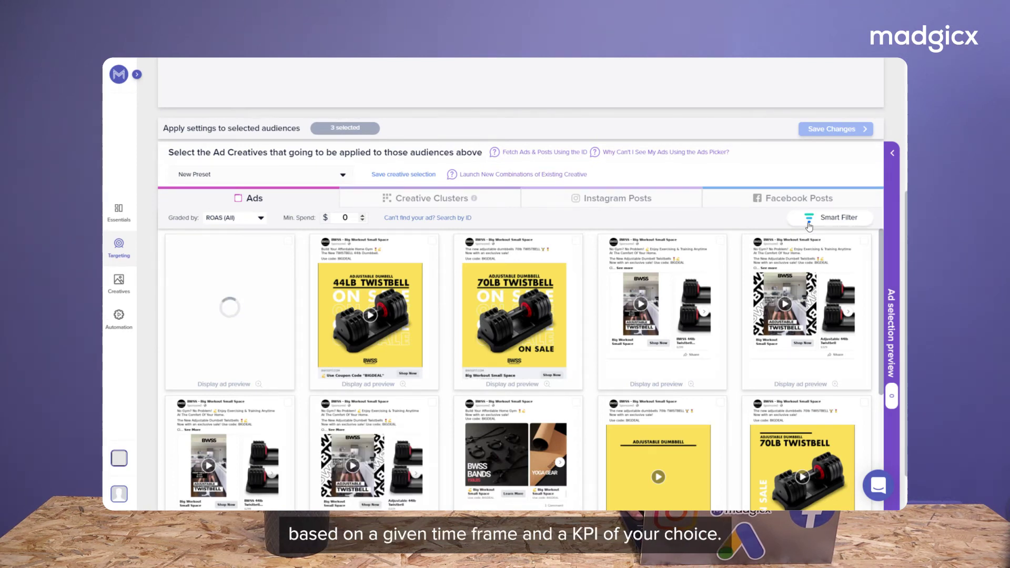
click(235, 217)
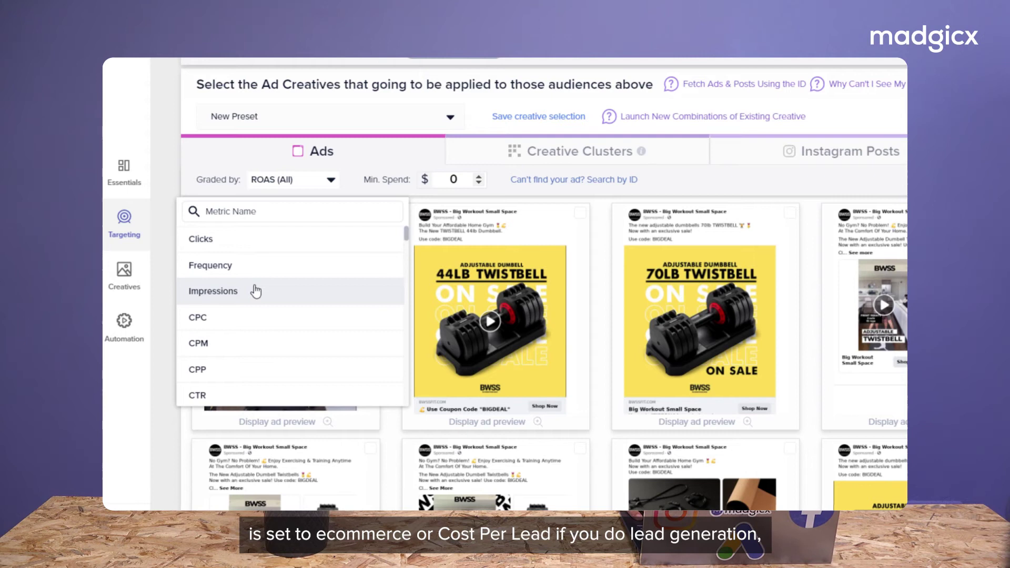
click(256, 291)
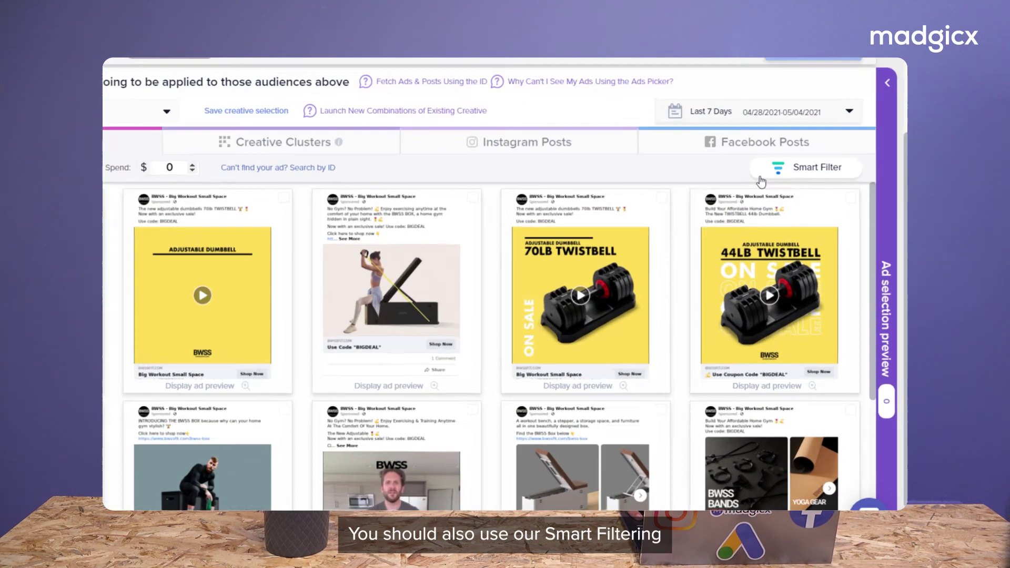
Smart-filter the ads to the Acquisition stage and expand the Ad selection preview panel
click(796, 226)
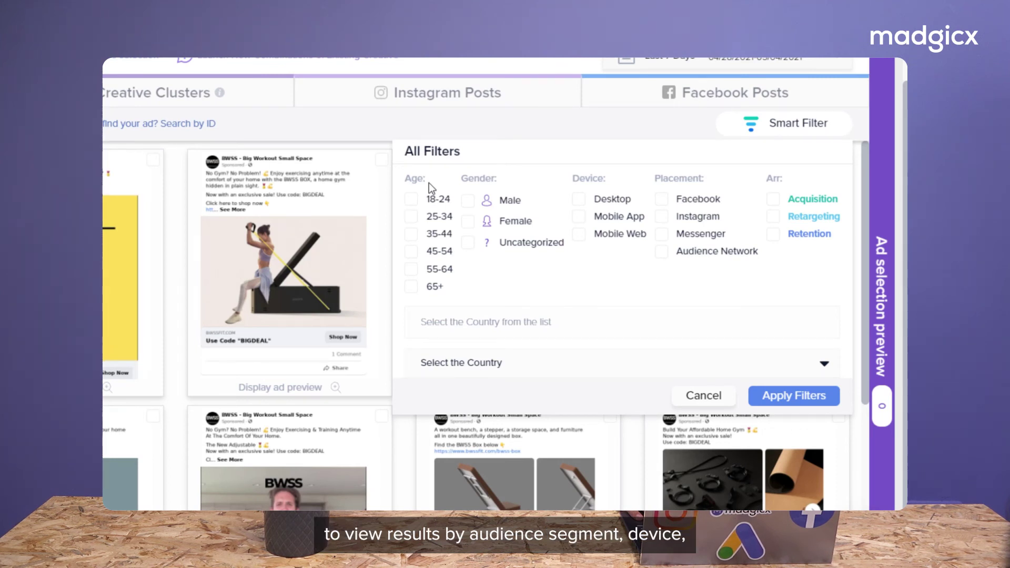
click(579, 199)
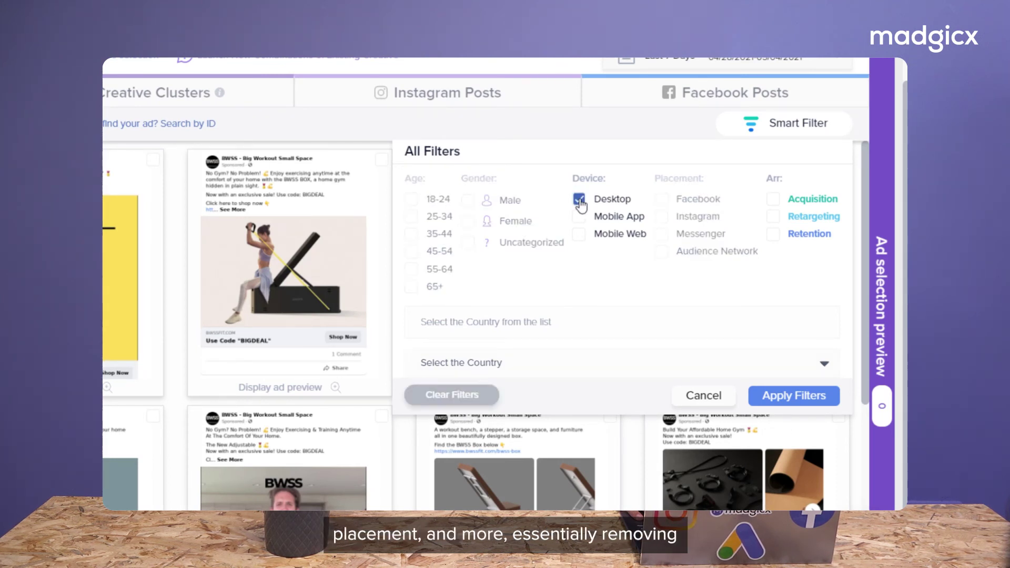
click(579, 200)
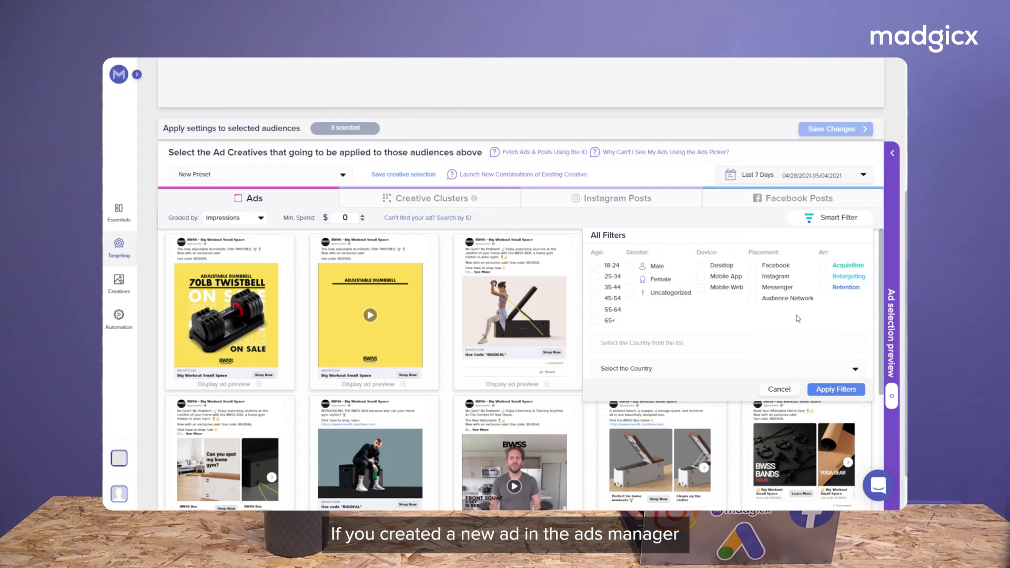
click(823, 266)
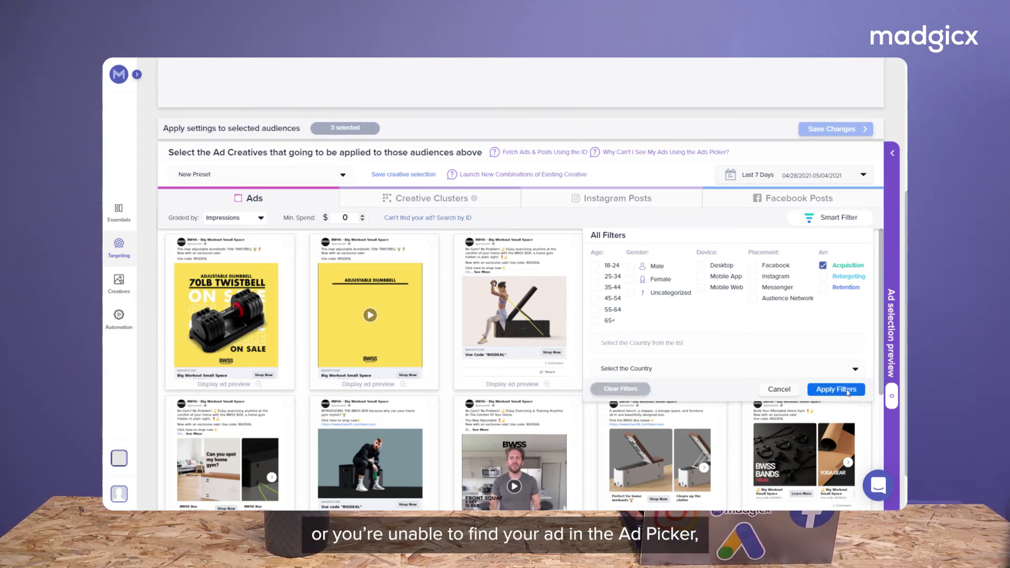
click(848, 393)
click(893, 153)
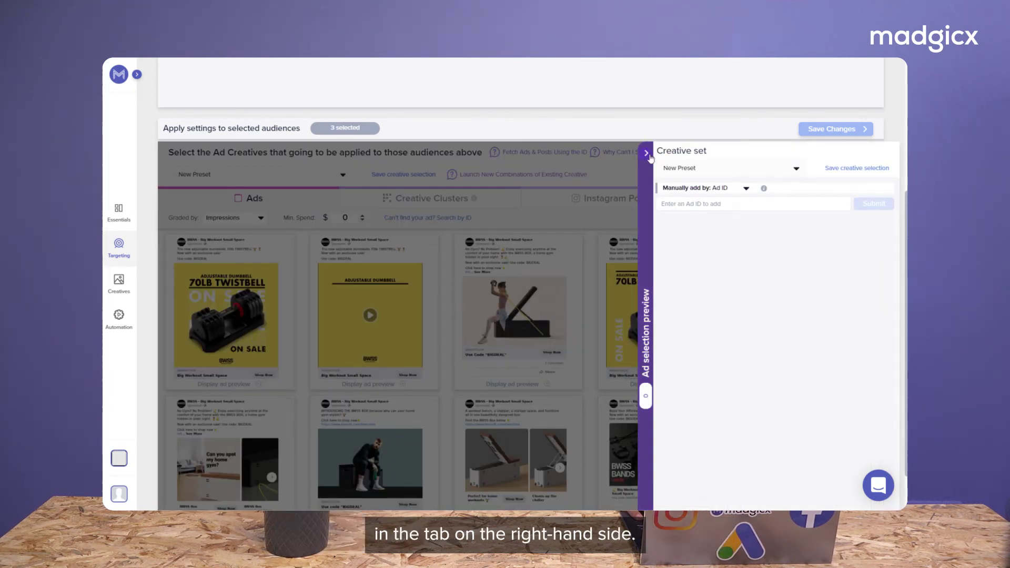
Collapse the Ad selection preview panel
click(647, 153)
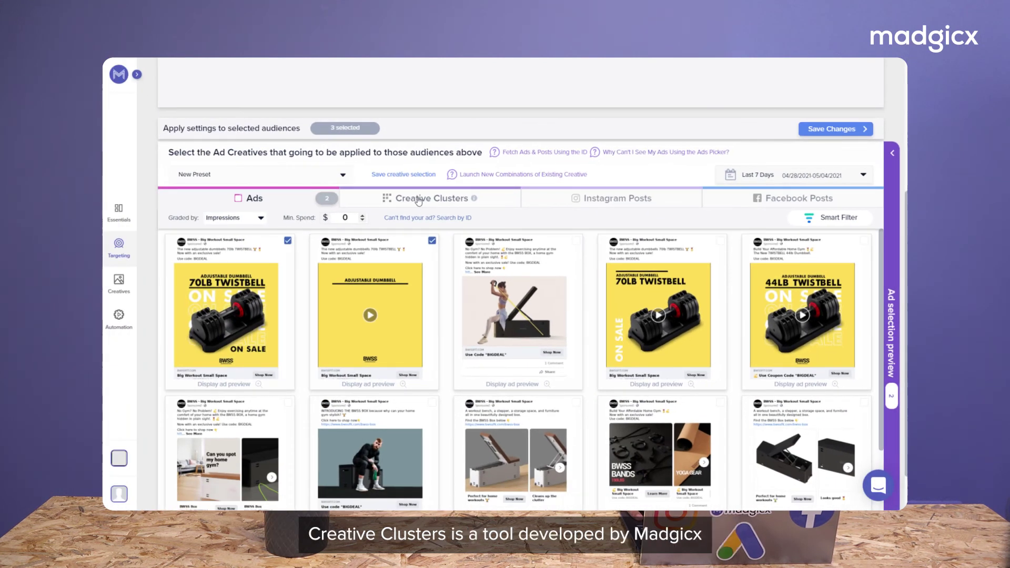
Create a new ad copy and creative combination in the Creative Clusters view
click(250, 246)
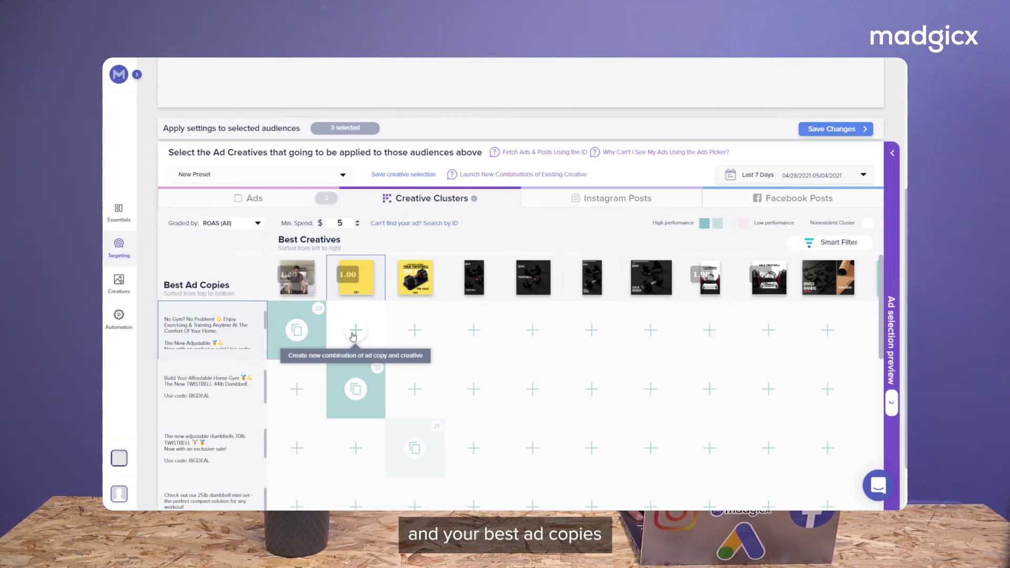
click(353, 331)
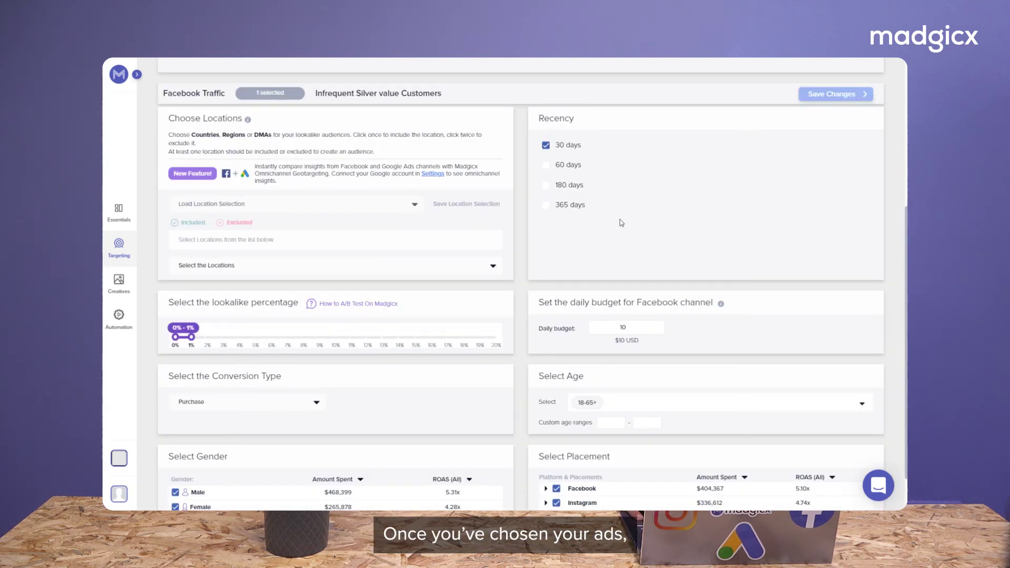
Bring up the Category Specific Purchasers audience settings
scroll(620, 219, down, 1)
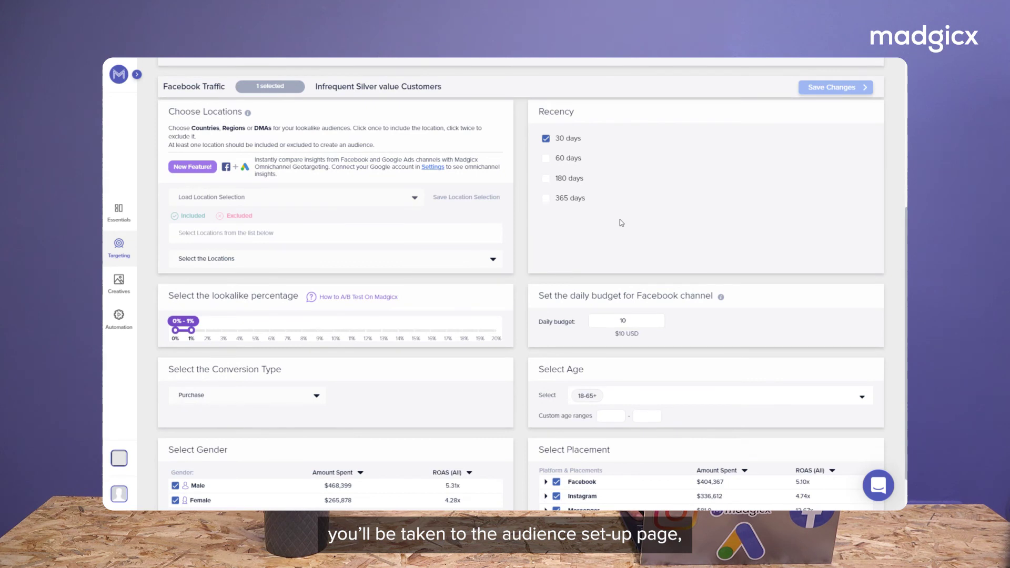
scroll(620, 219, down, 1)
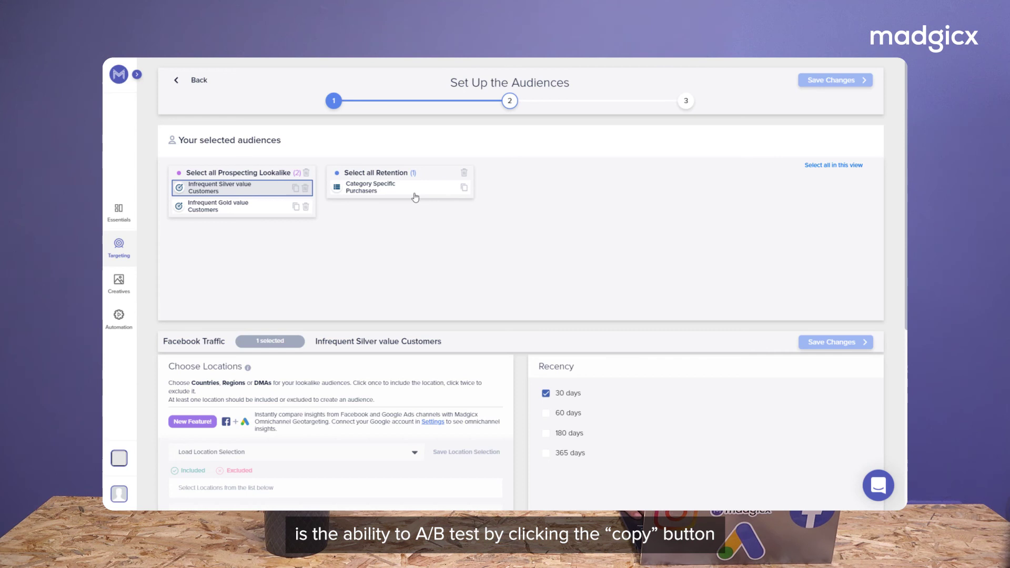
click(416, 196)
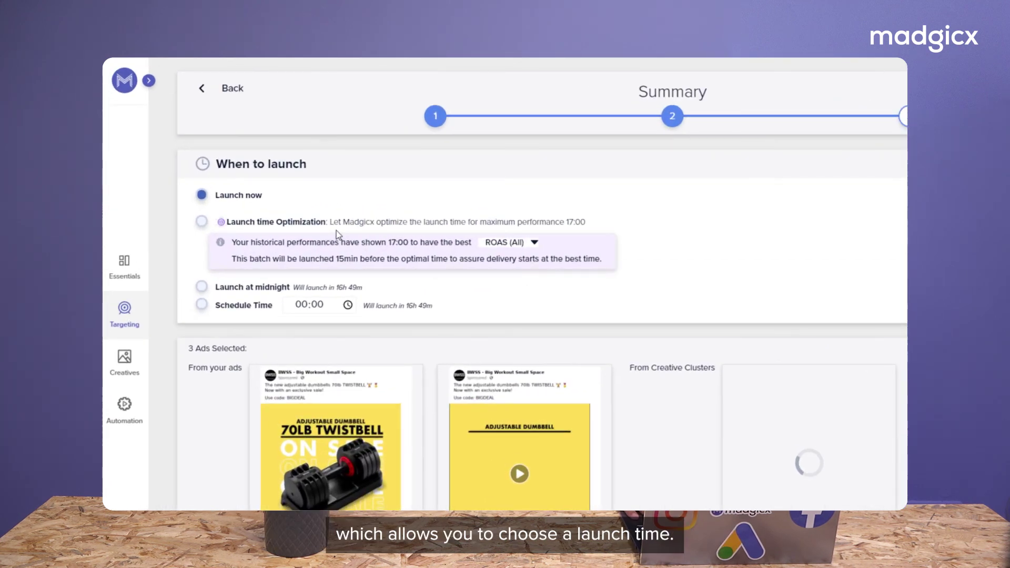
Choose Launch time Optimization at 17:00 and review the ad set names below
click(202, 226)
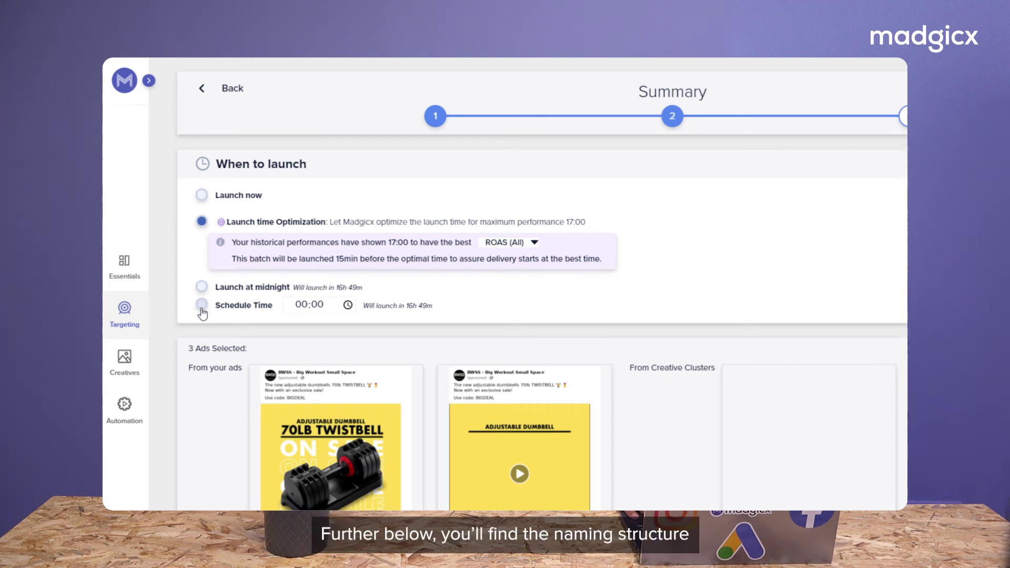
scroll(849, 371, down, 3)
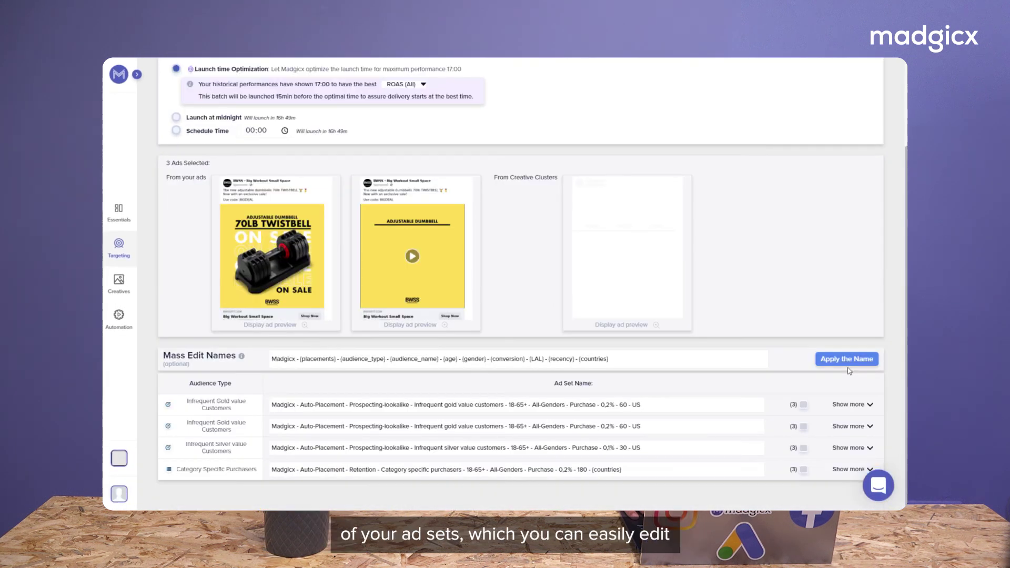